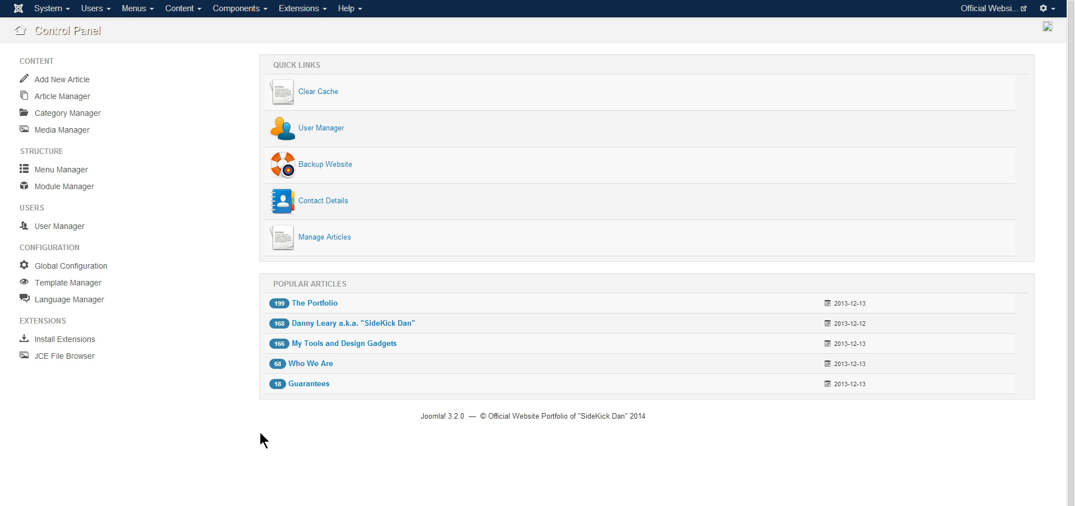
Step: Create a new Custom HTML site module from the list of module types in the Module Manager
{"action": "left_click", "coordinate": [301, 9]}
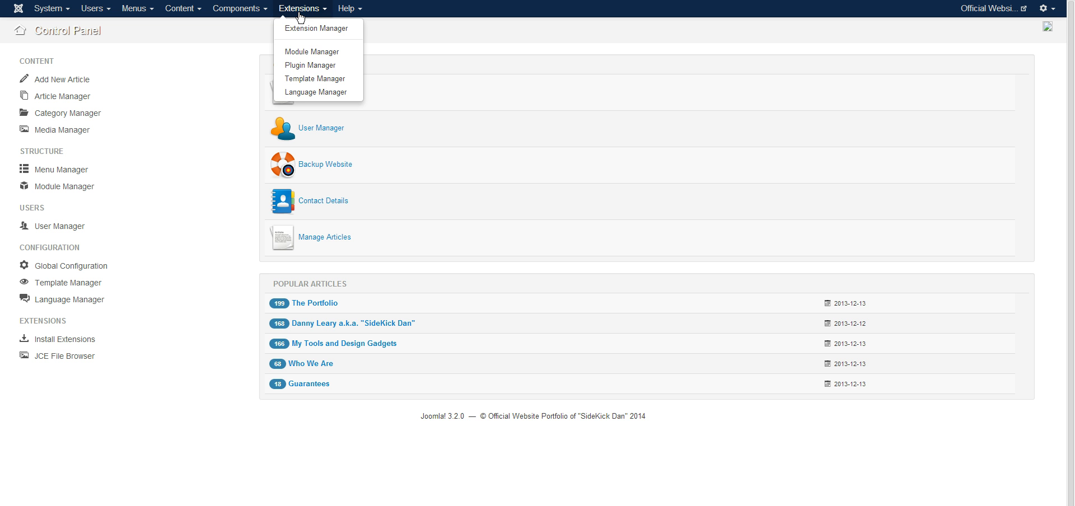
{"action": "left_click", "coordinate": [306, 52]}
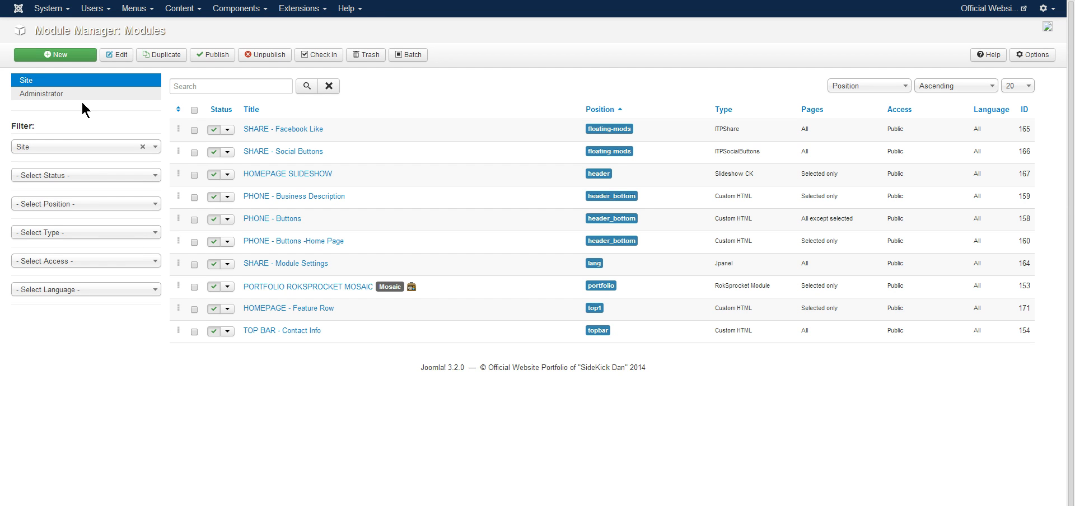
{"action": "left_click", "coordinate": [70, 55]}
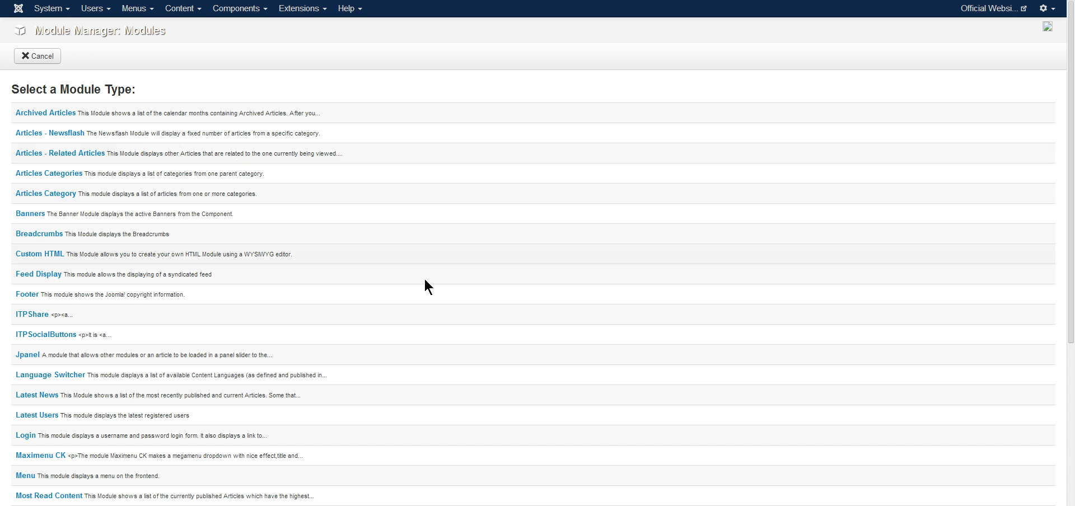
{"action": "scroll", "coordinate": [426, 297], "scroll_direction": "down", "scroll_amount": 2}
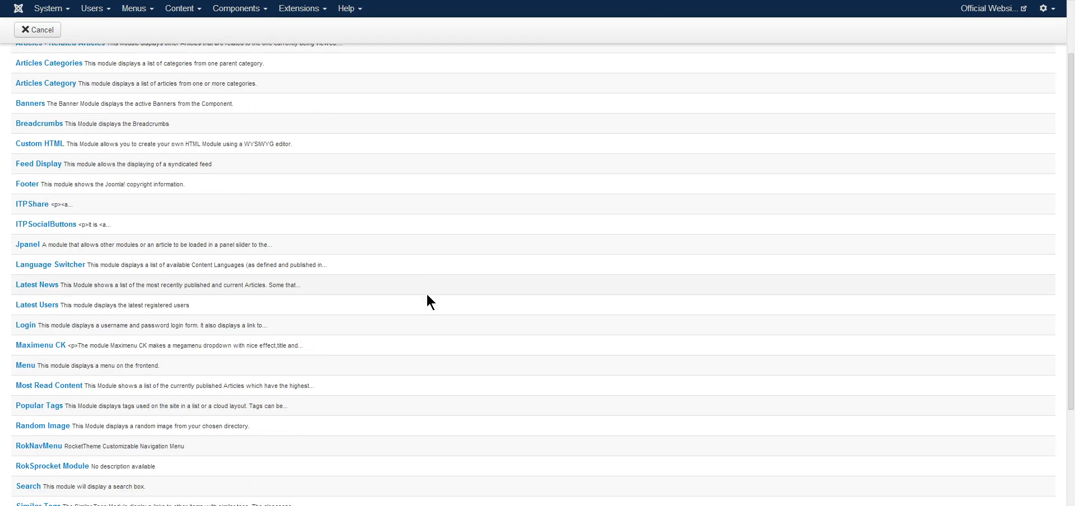
{"action": "scroll", "coordinate": [427, 295], "scroll_direction": "down", "scroll_amount": 1}
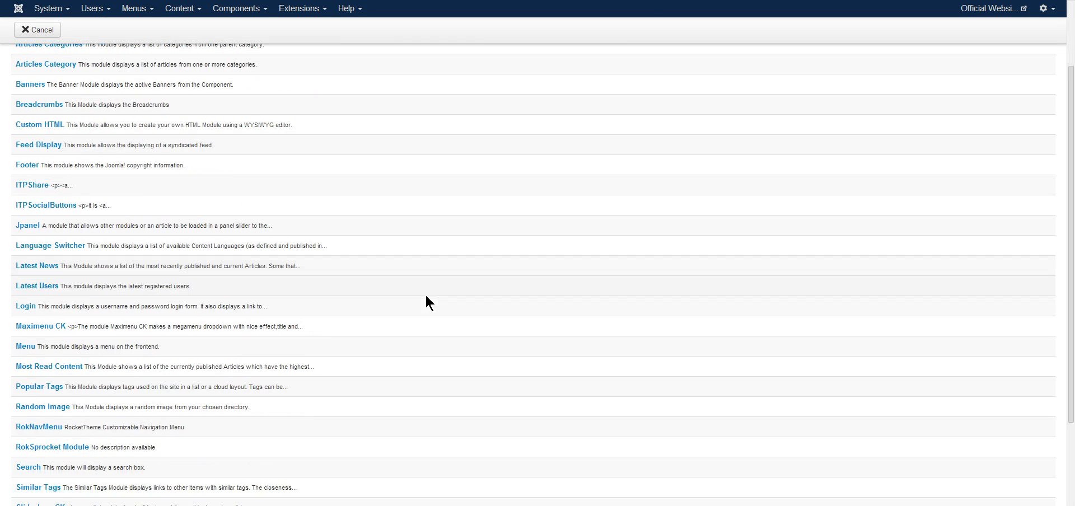
{"action": "scroll", "coordinate": [427, 296], "scroll_direction": "up", "scroll_amount": 3}
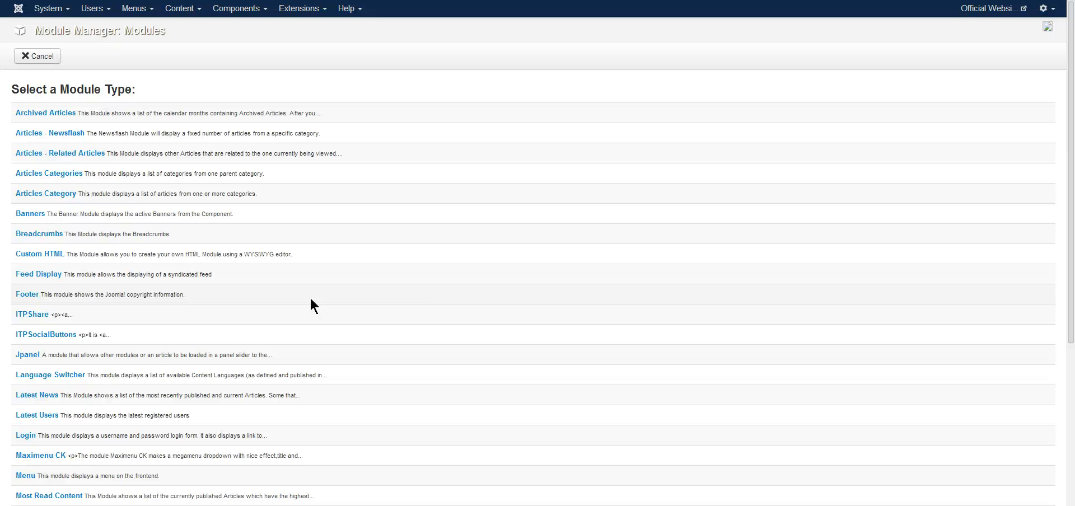
{"action": "scroll", "coordinate": [242, 320], "scroll_direction": "down", "scroll_amount": 2}
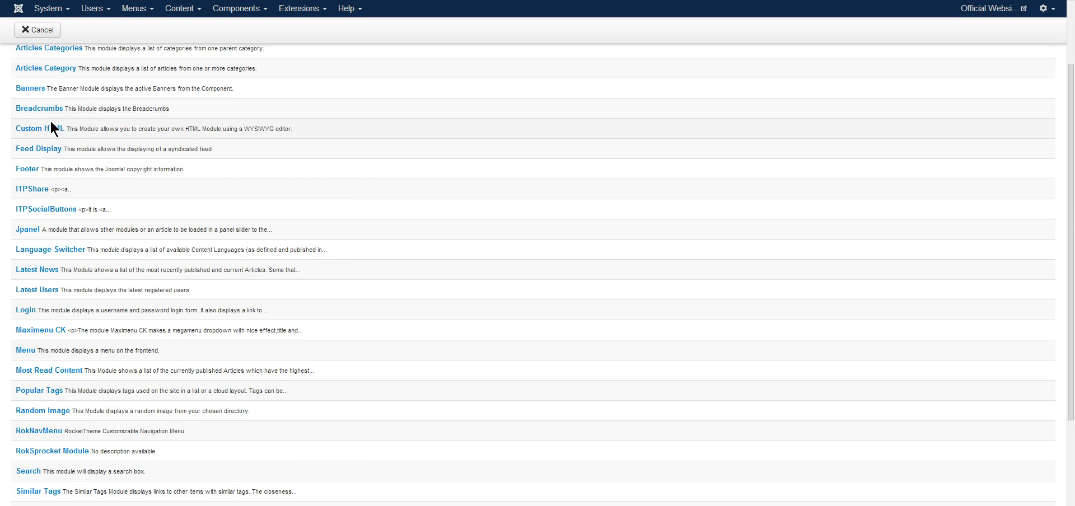
{"action": "scroll", "coordinate": [56, 130], "scroll_direction": "up", "scroll_amount": 1}
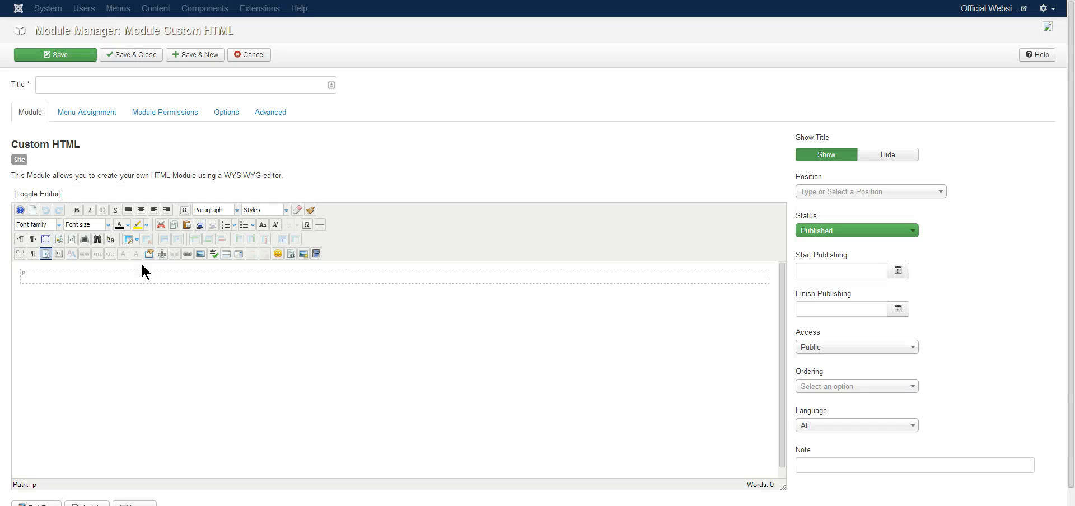
Step: Enter "some text" as the module's content and title the module "Module 1"
{"action": "left_click", "coordinate": [65, 280]}
{"action": "type", "text": "some text"}
{"action": "left_click", "coordinate": [91, 89]}
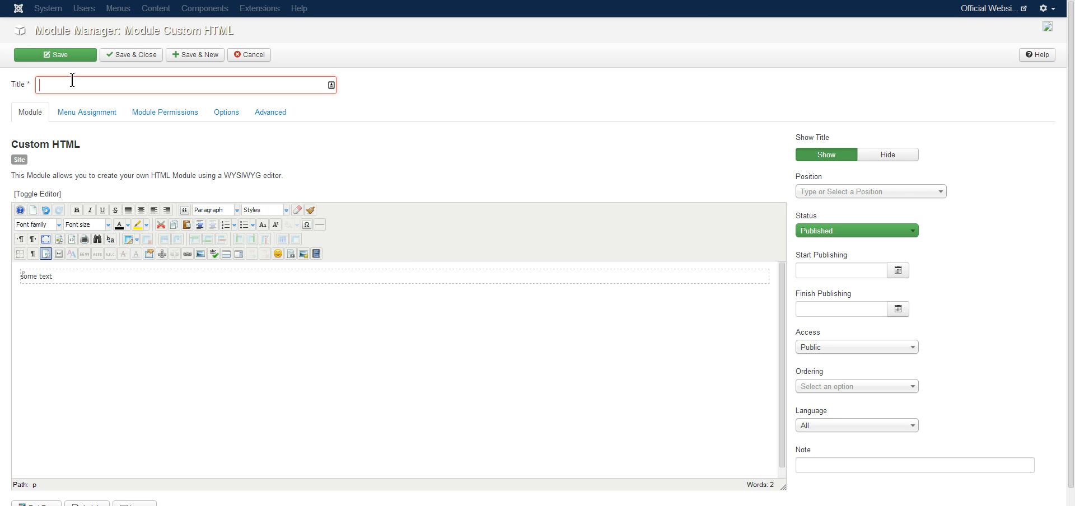
{"action": "type", "text": "M"}
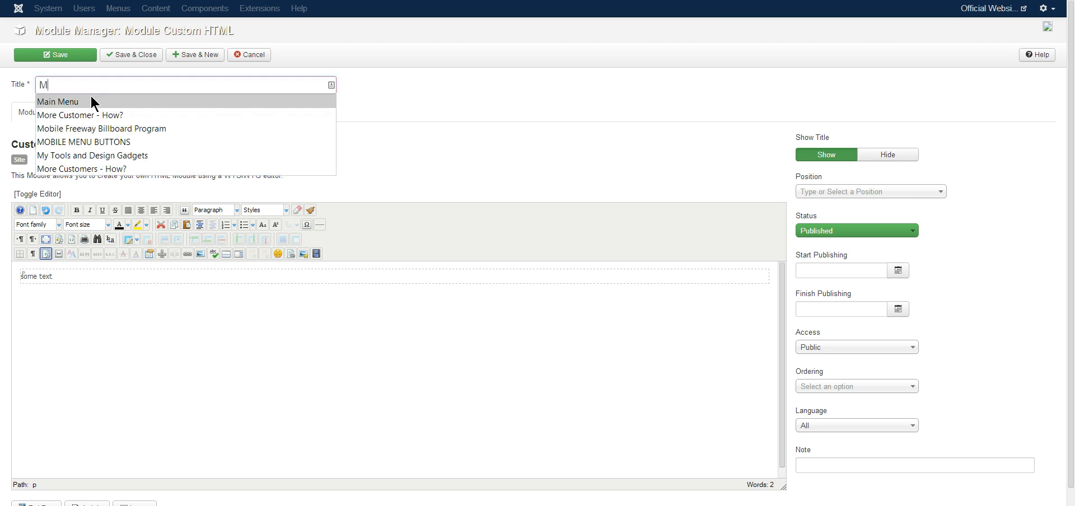
{"action": "type", "text": "odule 1"}
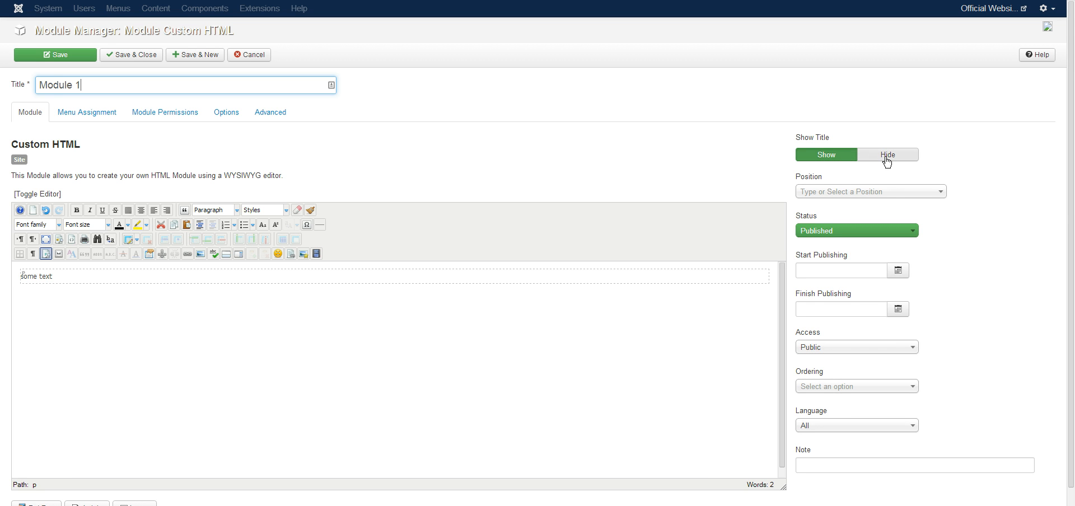
Step: Set the module's position to Sidebar [sidebar] of the Gk_cloudhost template
{"action": "left_click", "coordinate": [883, 196]}
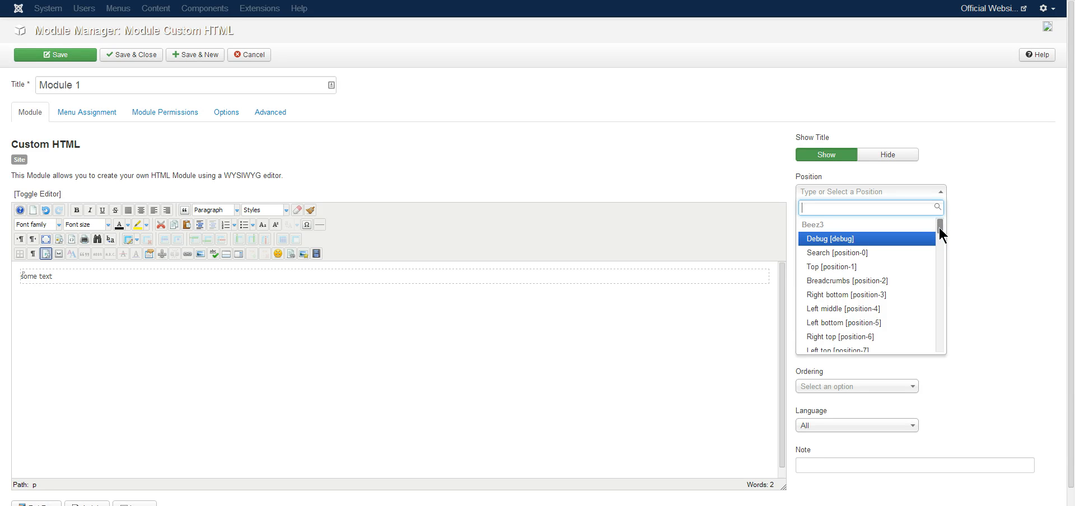
{"action": "left_click_drag", "start_coordinate": [940, 227], "coordinate": [941, 248]}
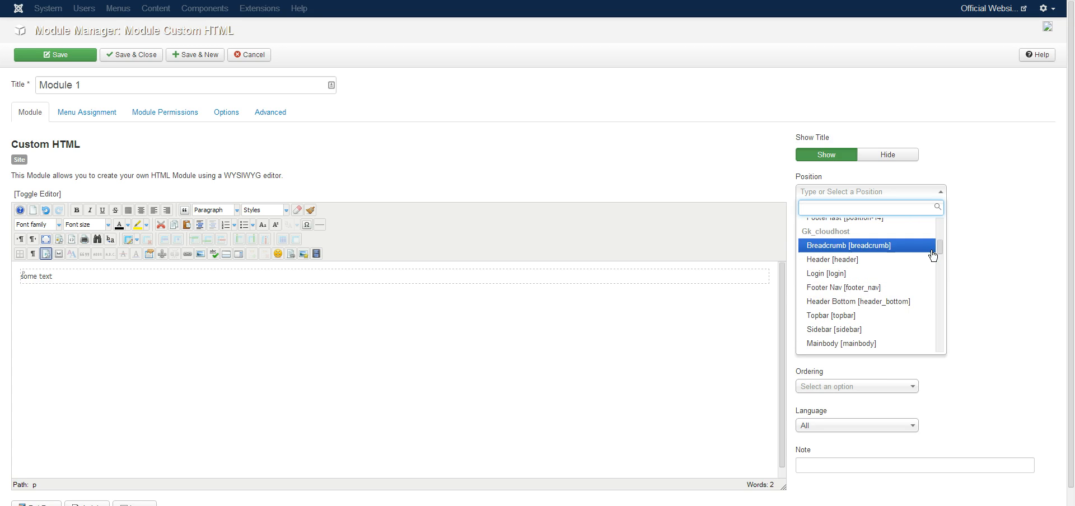
{"action": "left_click_drag", "start_coordinate": [940, 250], "coordinate": [940, 256]}
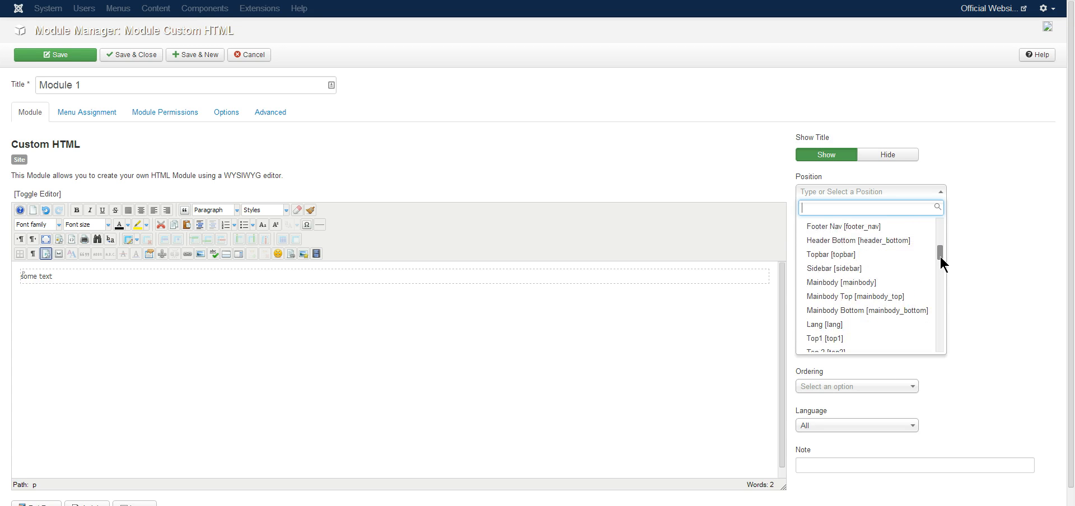
{"action": "left_click", "coordinate": [841, 271]}
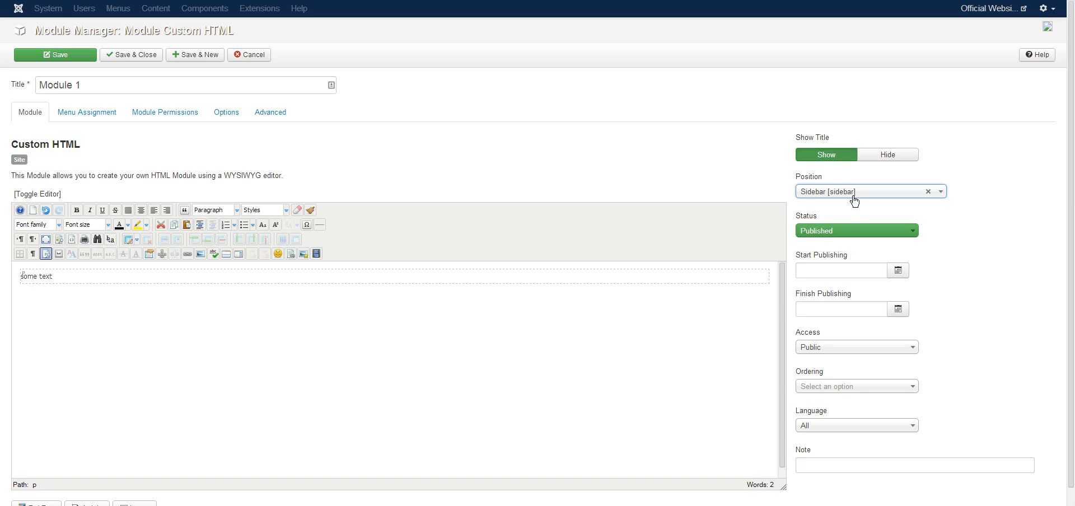
{"action": "left_click", "coordinate": [852, 231]}
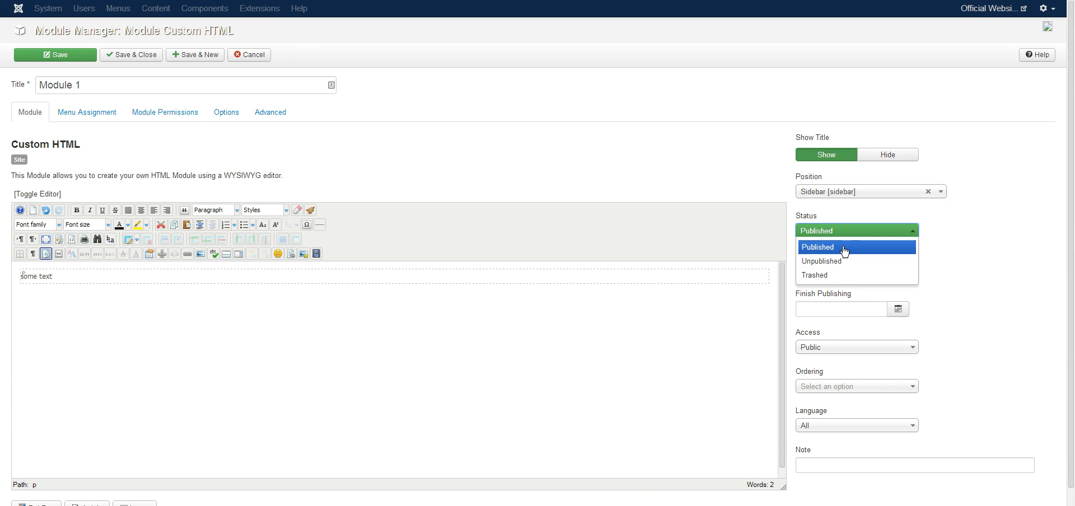
{"action": "left_click", "coordinate": [855, 233]}
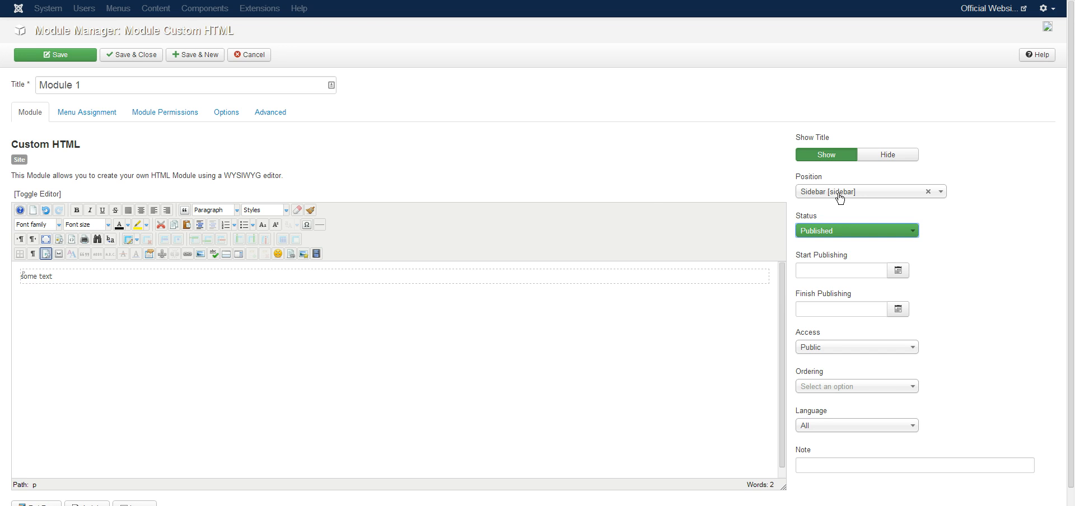
{"action": "left_click", "coordinate": [103, 116]}
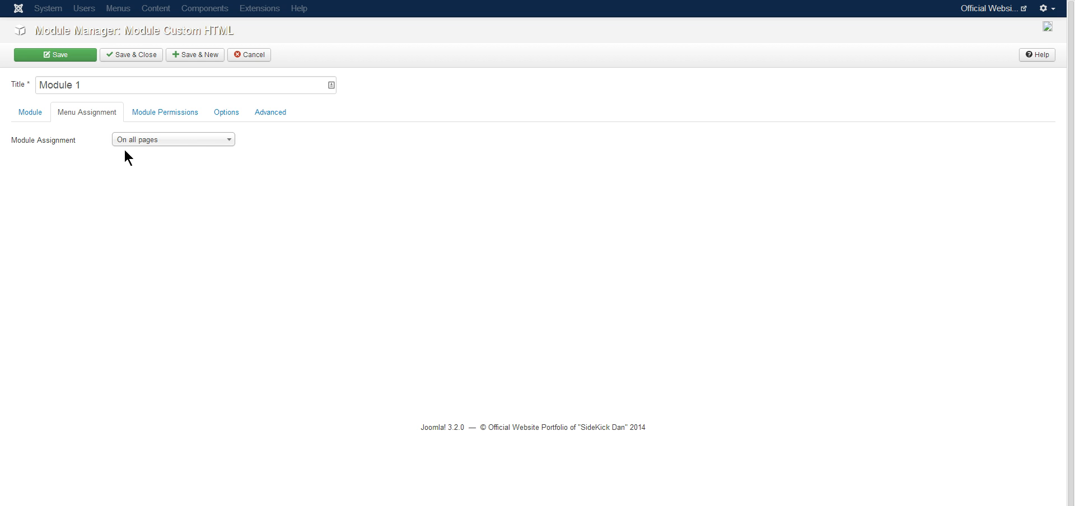
{"action": "left_click", "coordinate": [231, 143]}
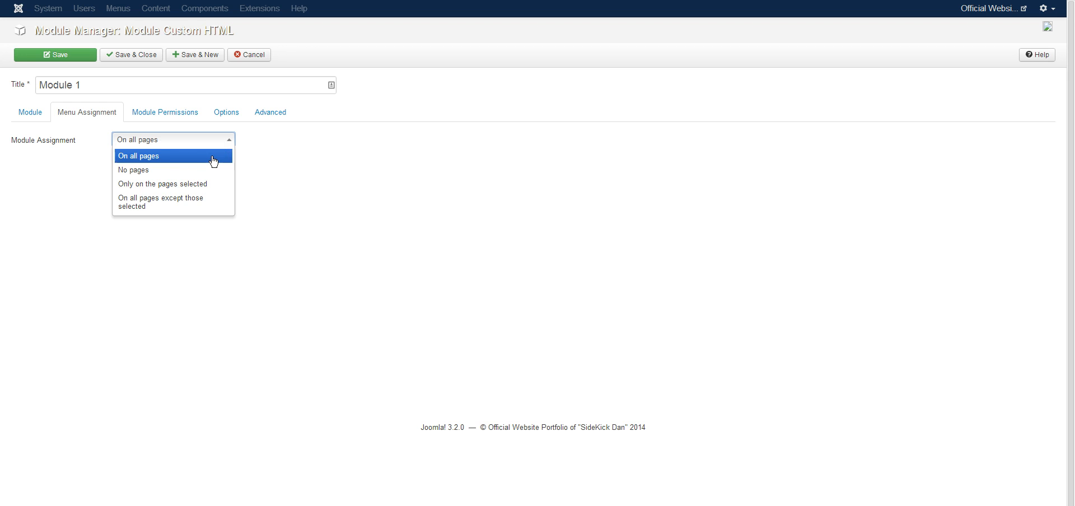
{"action": "left_click", "coordinate": [30, 112]}
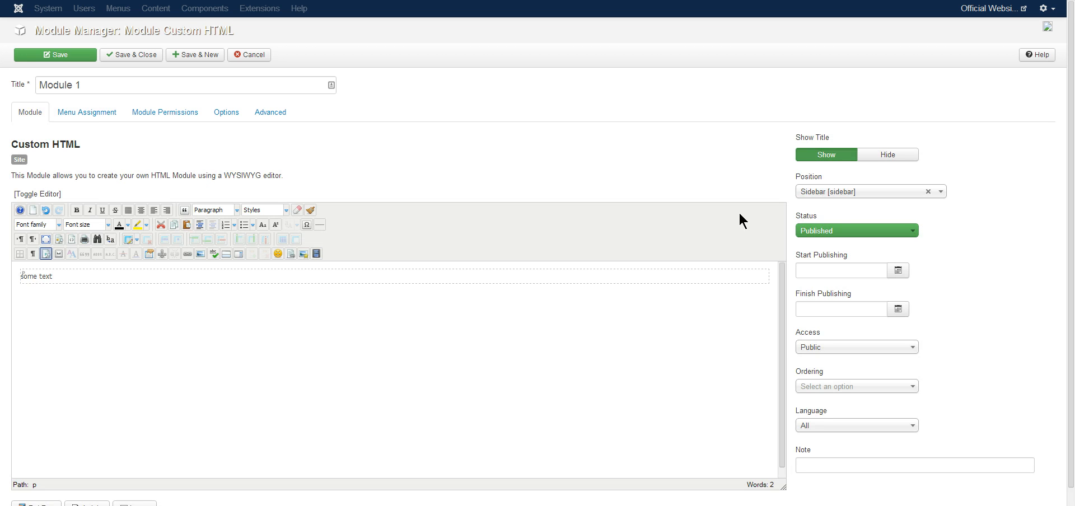
Step: Set the module assignment to "Only on the pages selected" and deselect all pages in the menu selection
{"action": "left_click", "coordinate": [88, 114]}
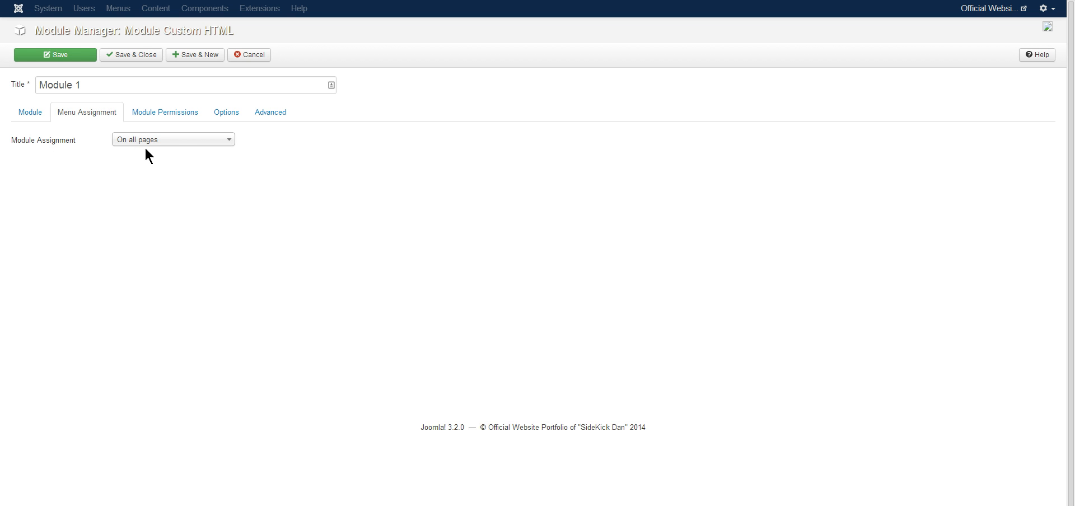
{"action": "left_click", "coordinate": [175, 141]}
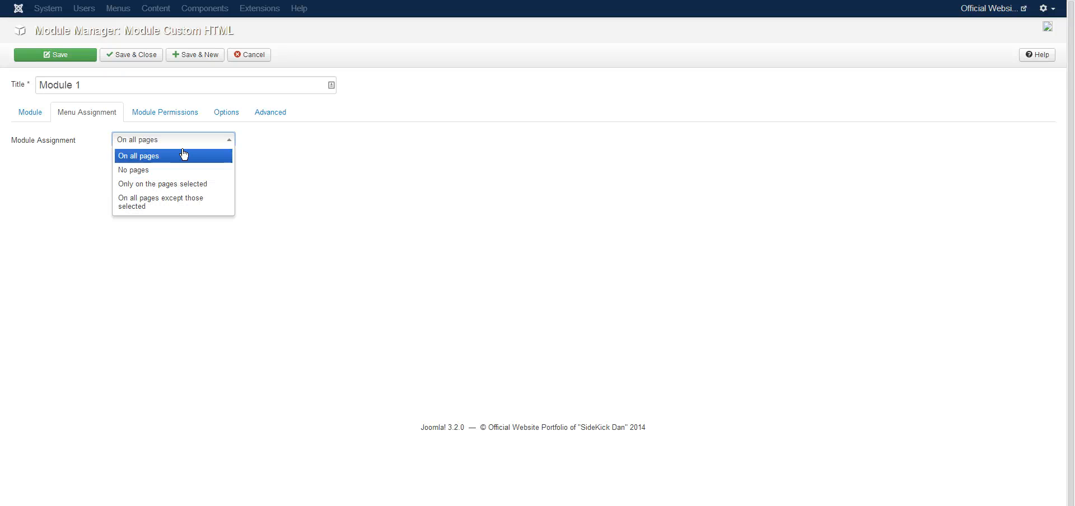
{"action": "left_click", "coordinate": [178, 185]}
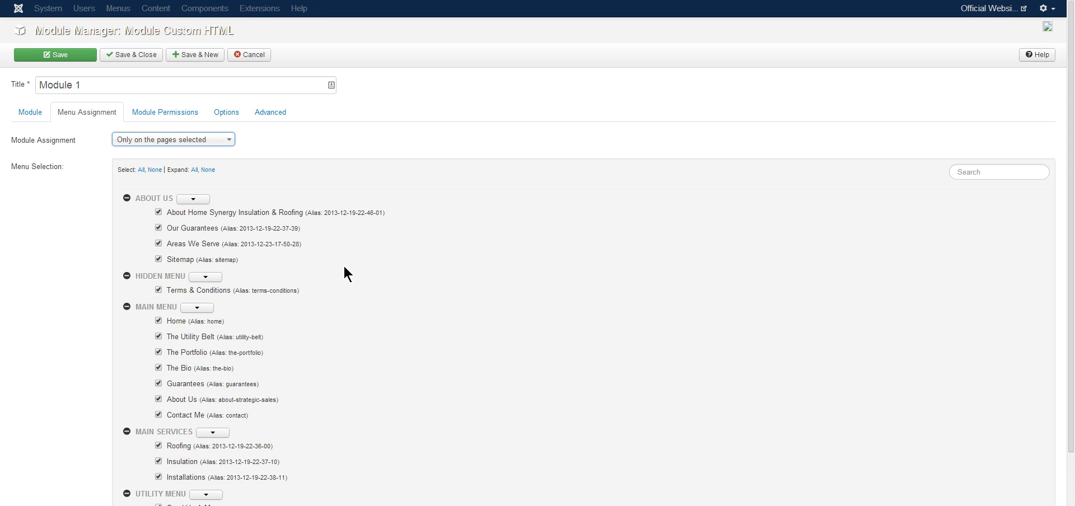
{"action": "scroll", "coordinate": [344, 268], "scroll_direction": "down", "scroll_amount": 3}
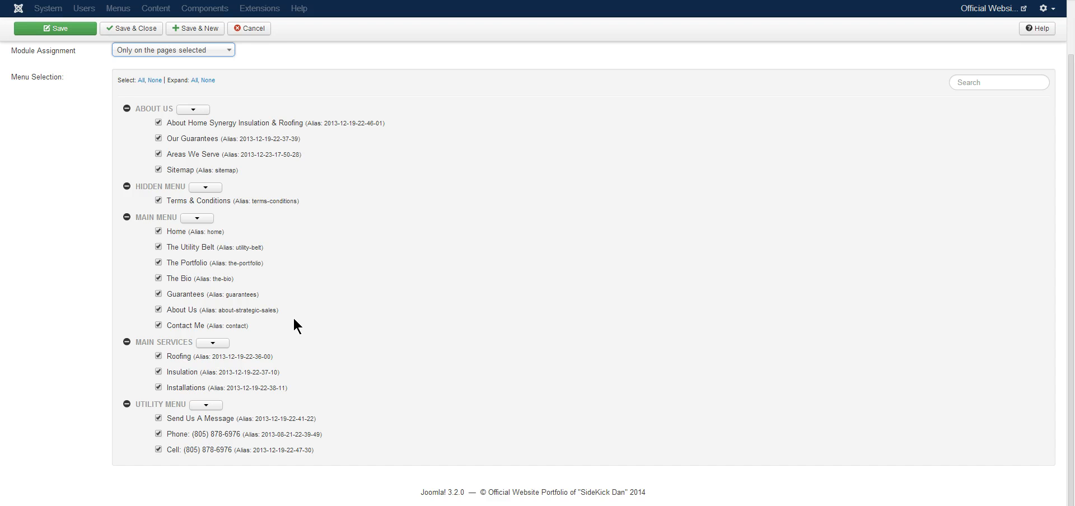
{"action": "scroll", "coordinate": [294, 319], "scroll_direction": "up", "scroll_amount": 1}
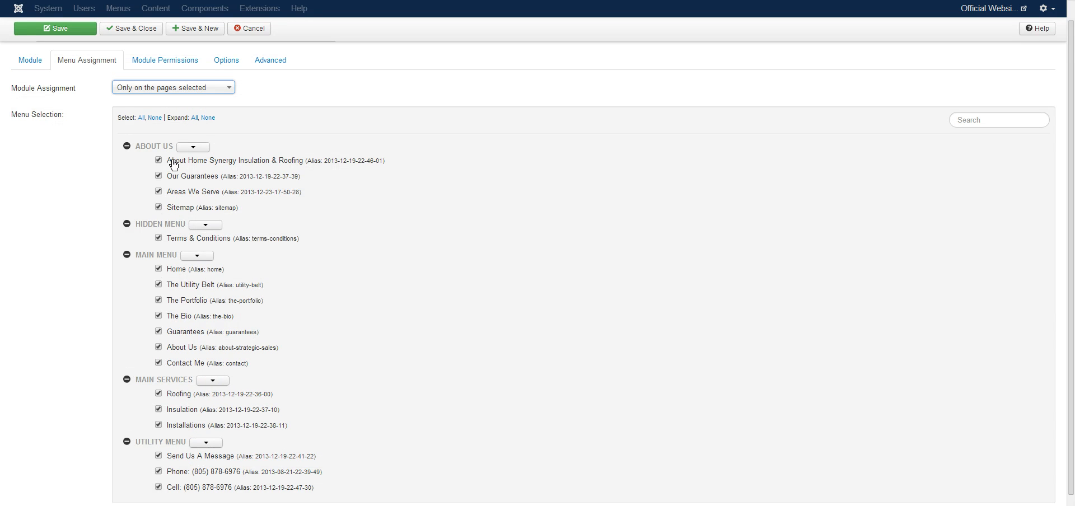
{"action": "left_click", "coordinate": [154, 118]}
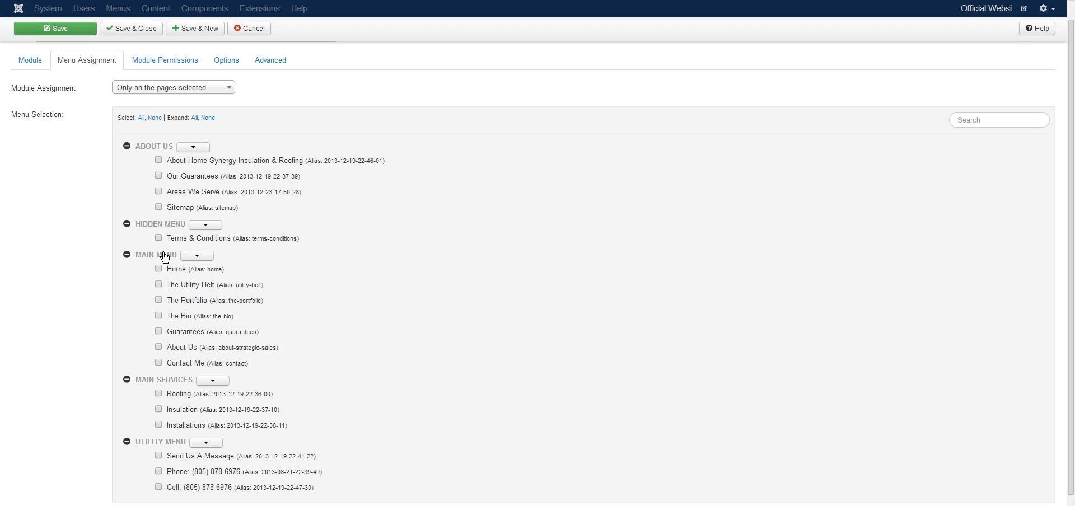
{"action": "left_click", "coordinate": [158, 269]}
{"action": "left_click", "coordinate": [154, 119]}
Step: Change the module assignment to "On all pages except those selected" and select Home in the Main Menu as the exception
{"action": "left_click", "coordinate": [190, 88]}
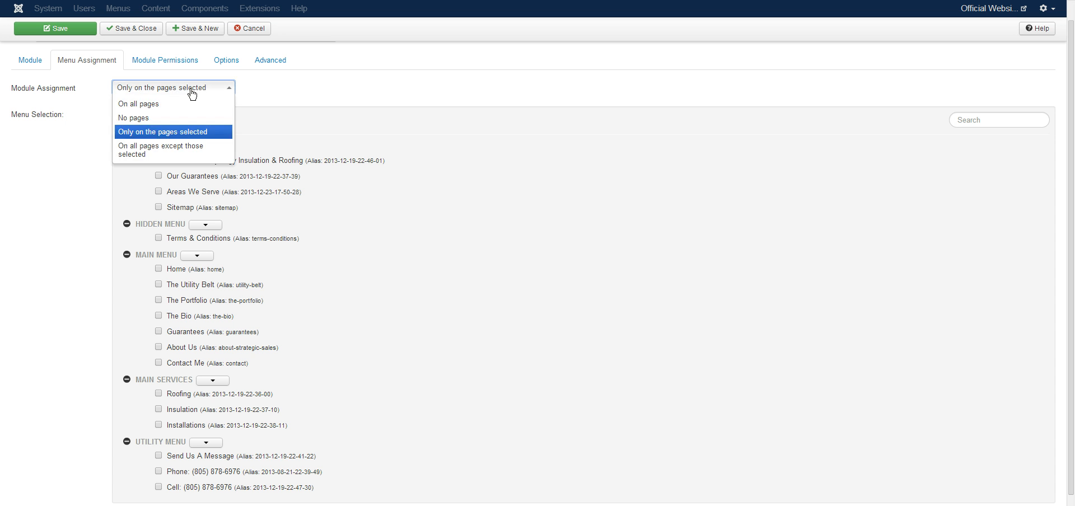
{"action": "left_click", "coordinate": [176, 149]}
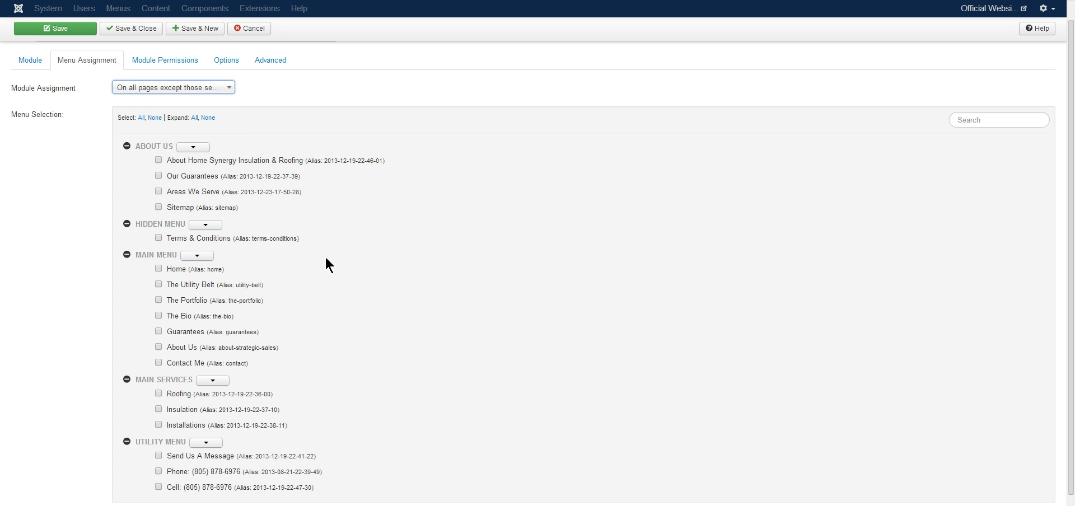
{"action": "left_click", "coordinate": [143, 87]}
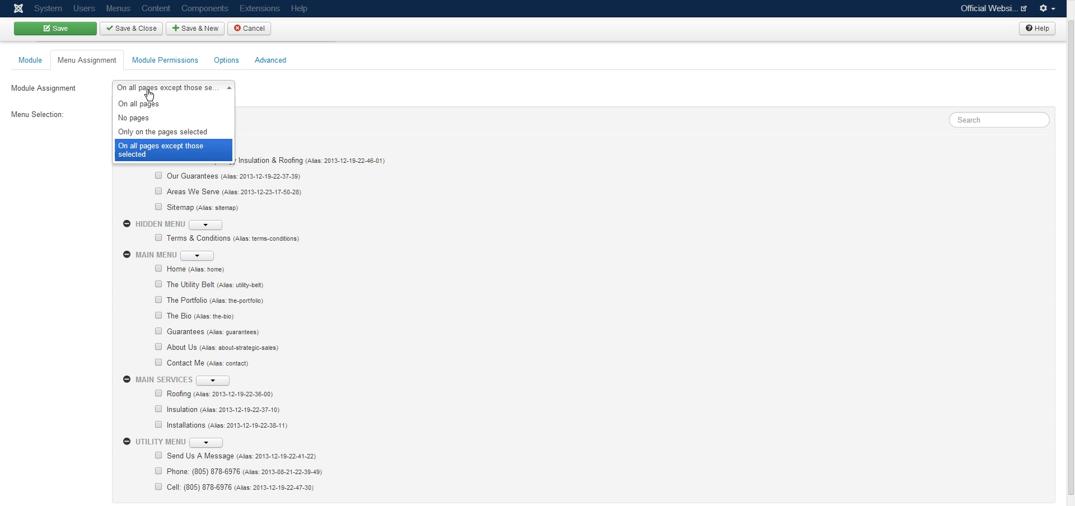
{"action": "left_click", "coordinate": [166, 157]}
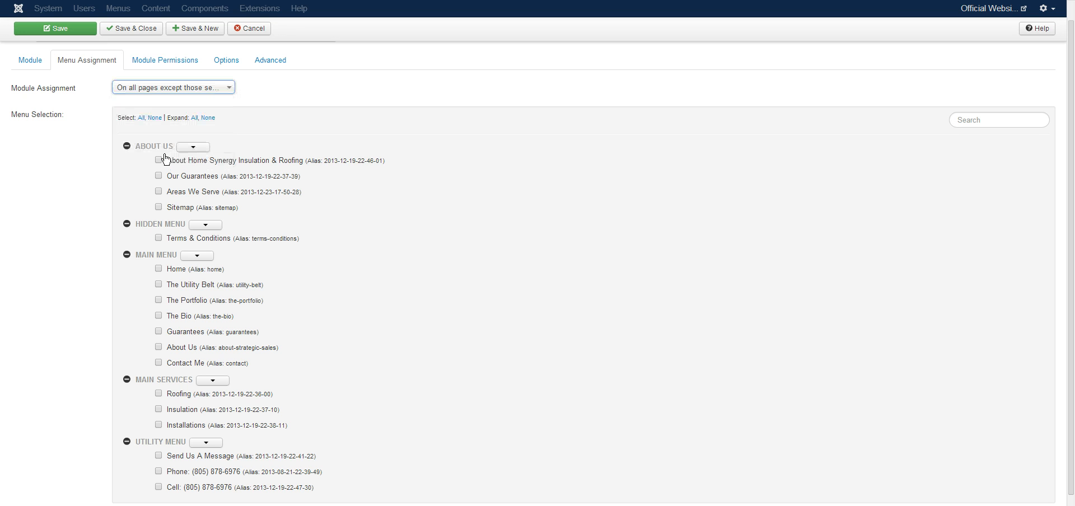
{"action": "left_click", "coordinate": [158, 269]}
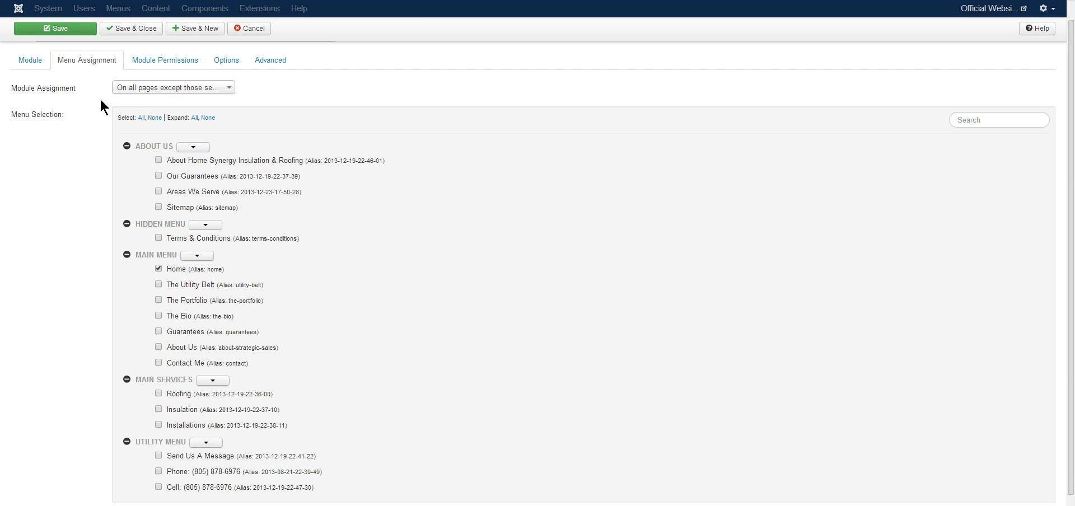
{"action": "left_click", "coordinate": [37, 63]}
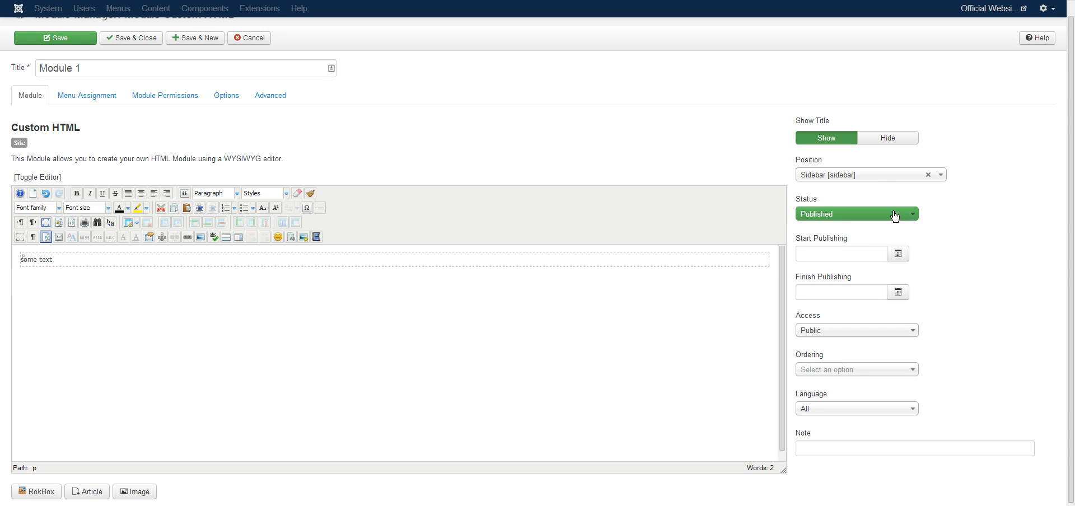
{"action": "left_click", "coordinate": [87, 95]}
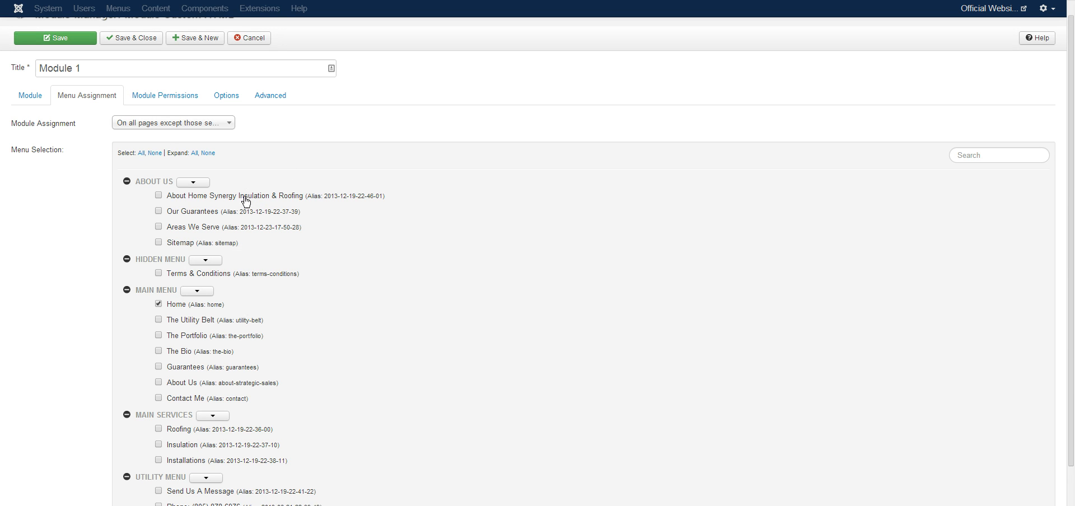
{"action": "left_click", "coordinate": [31, 96]}
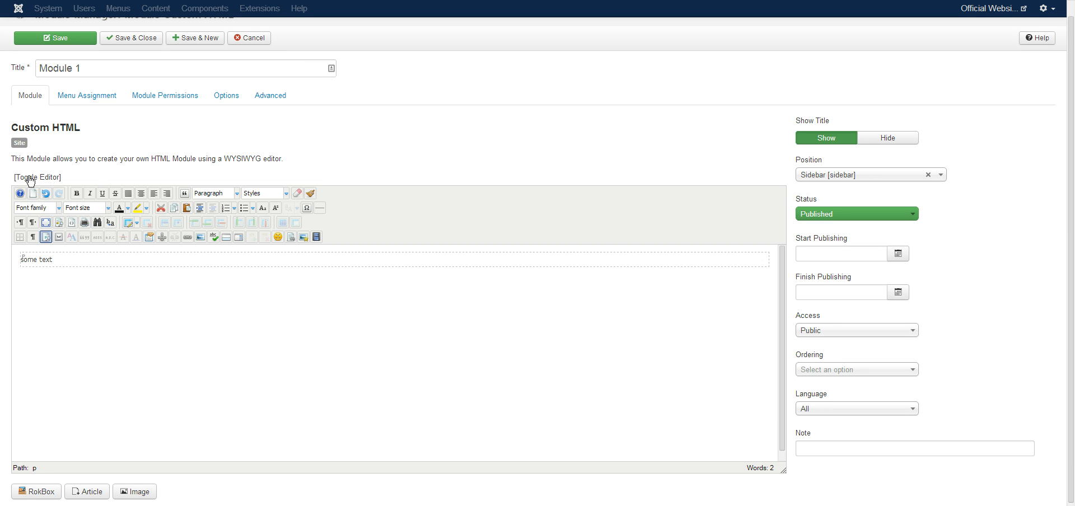